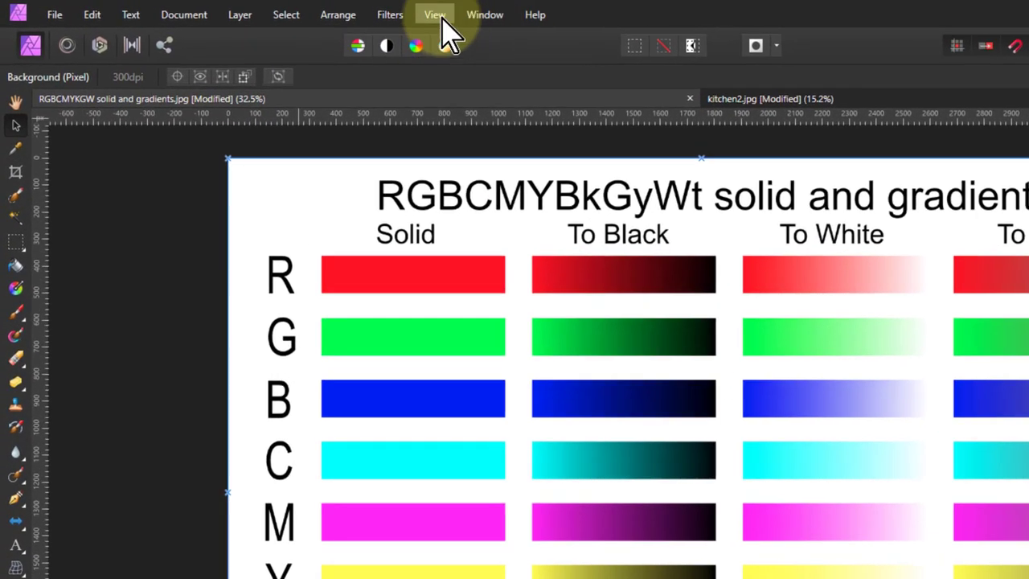
- Show the Info panel and set it to sample pixel values from the cursor position
{"action": "left_click", "coordinate": [296, 10]}
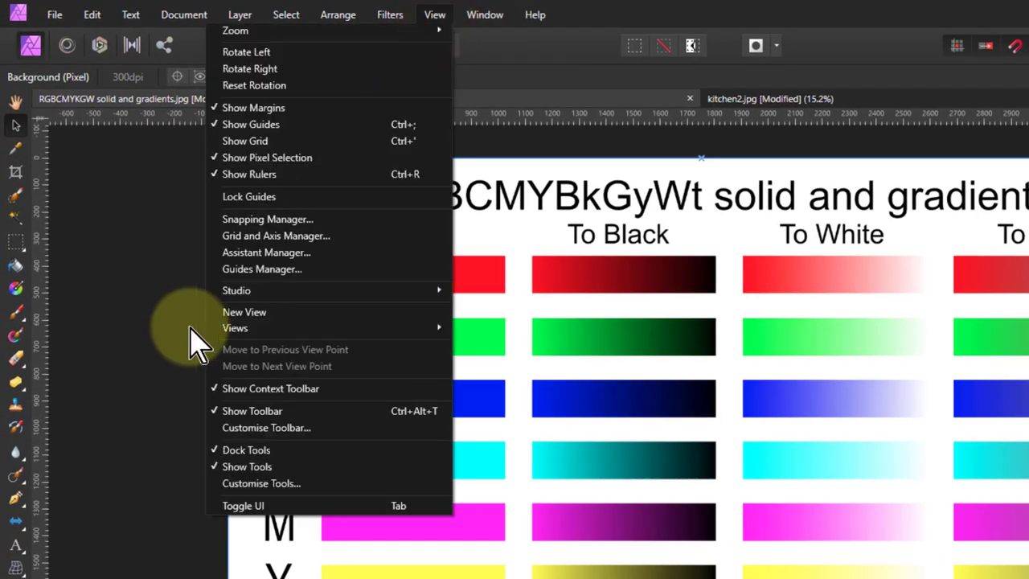
{"action": "mouse_move", "coordinate": [251, 292]}
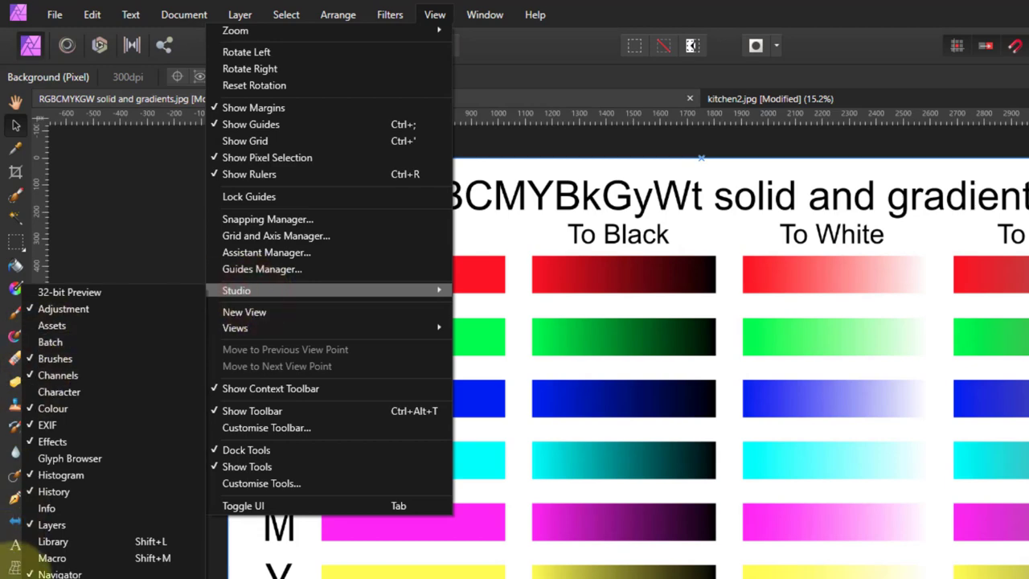
{"action": "left_click", "coordinate": [96, 508]}
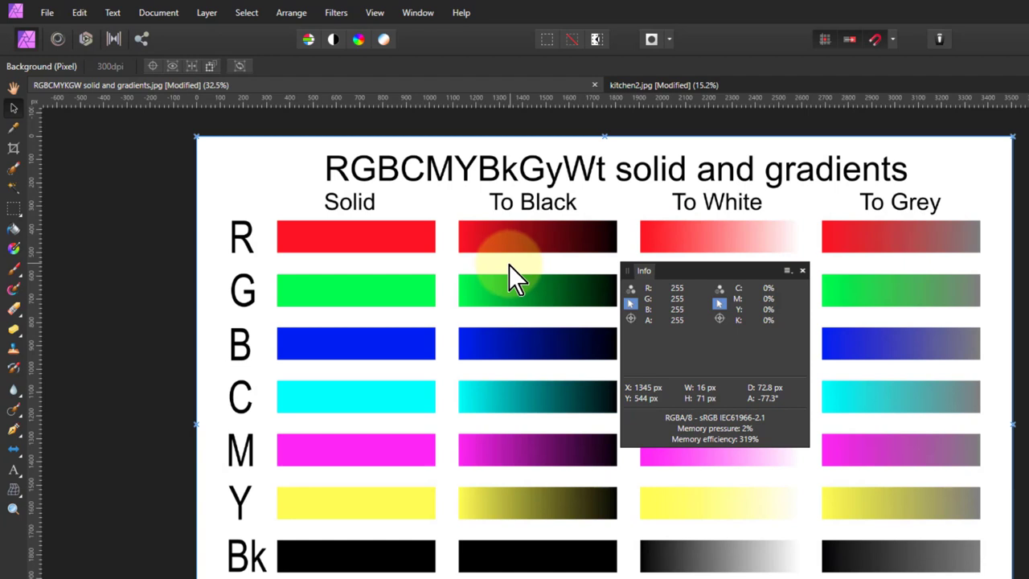
{"action": "left_click", "coordinate": [633, 306]}
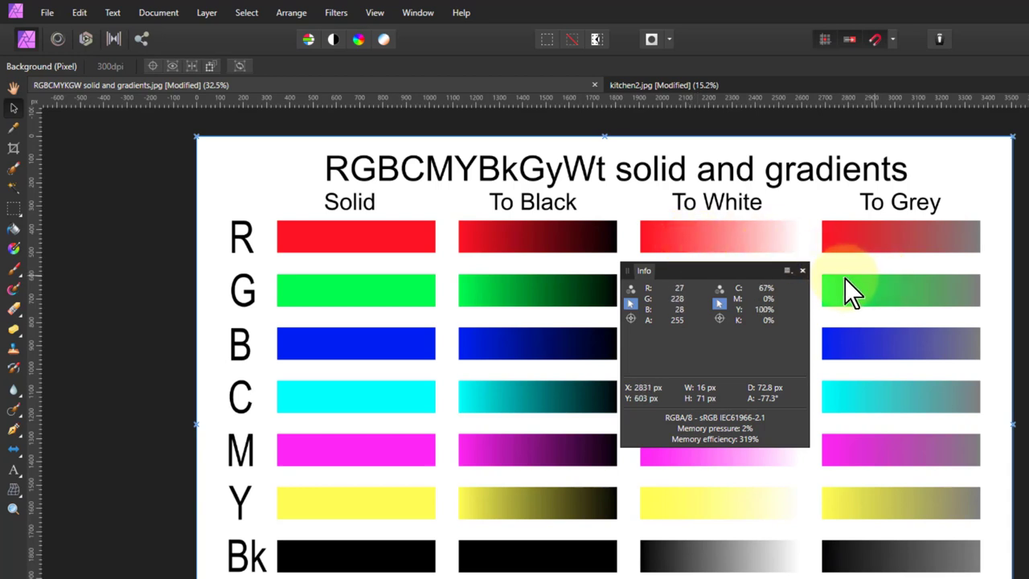
- Close the Info panel, duplicate the Background layer twice, and hide the middle copy
{"action": "left_click", "coordinate": [802, 270]}
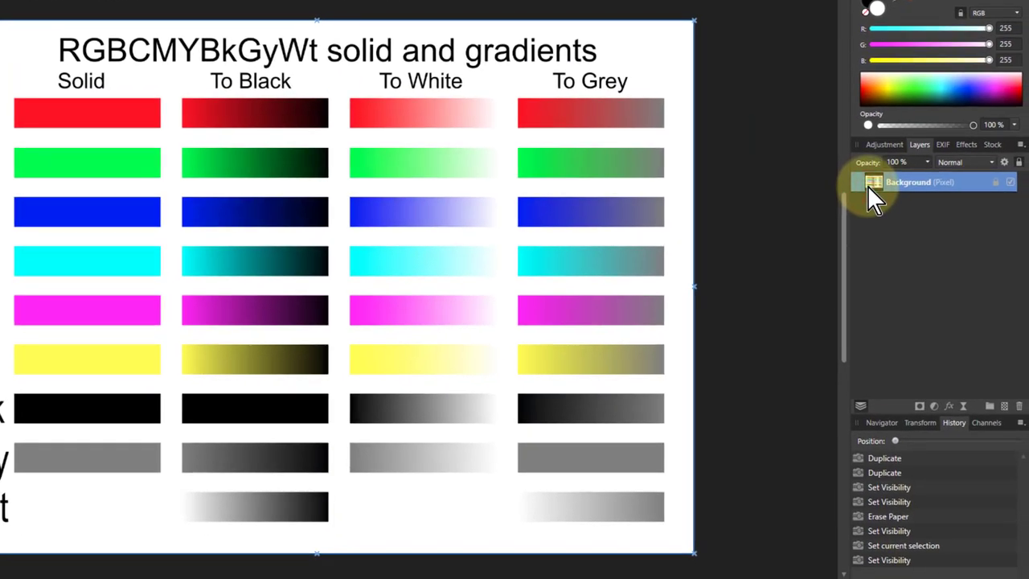
{"action": "key", "text": "ctrl+j"}
{"action": "key", "text": "ctrl+j"}
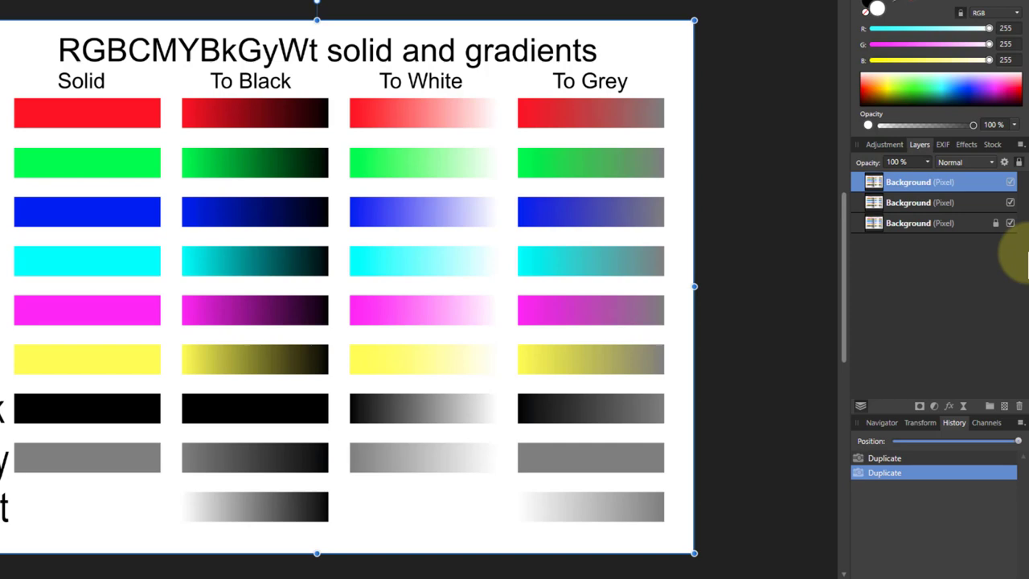
{"action": "left_click", "coordinate": [1010, 203]}
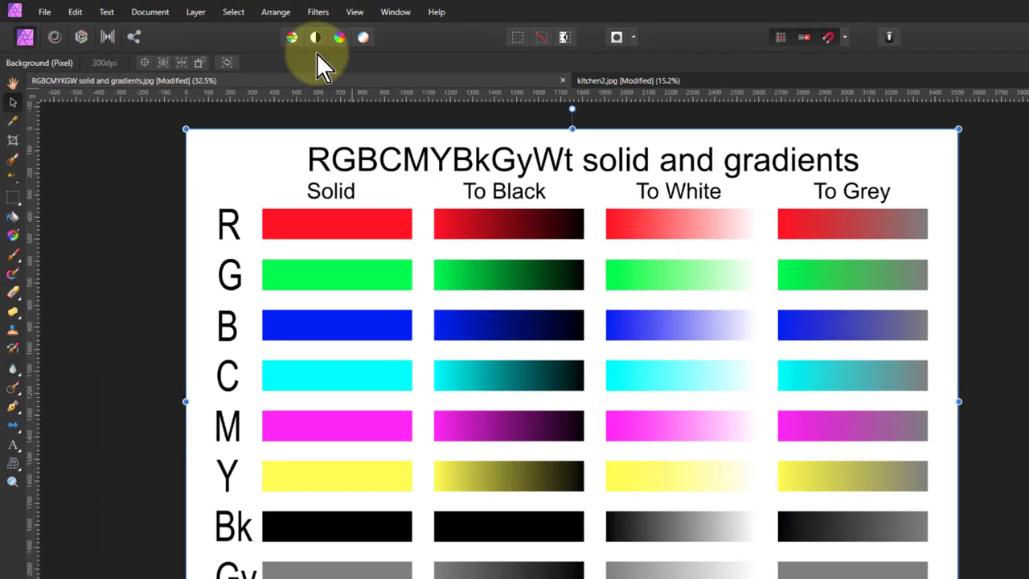
- Make the top copy's white paper transparent with Erase White Paper
{"action": "left_click", "coordinate": [317, 11]}
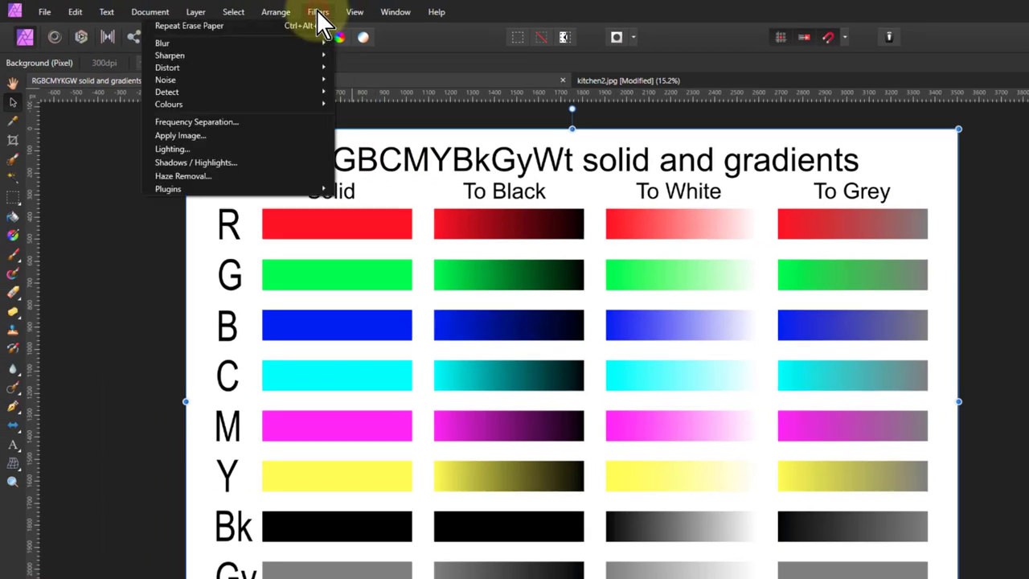
{"action": "mouse_move", "coordinate": [152, 102]}
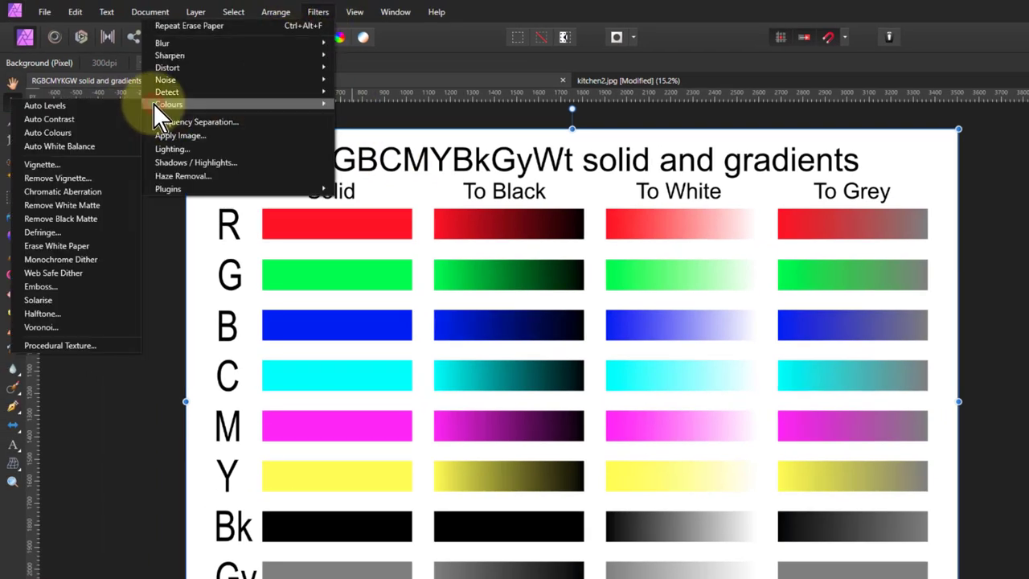
{"action": "left_click", "coordinate": [71, 246]}
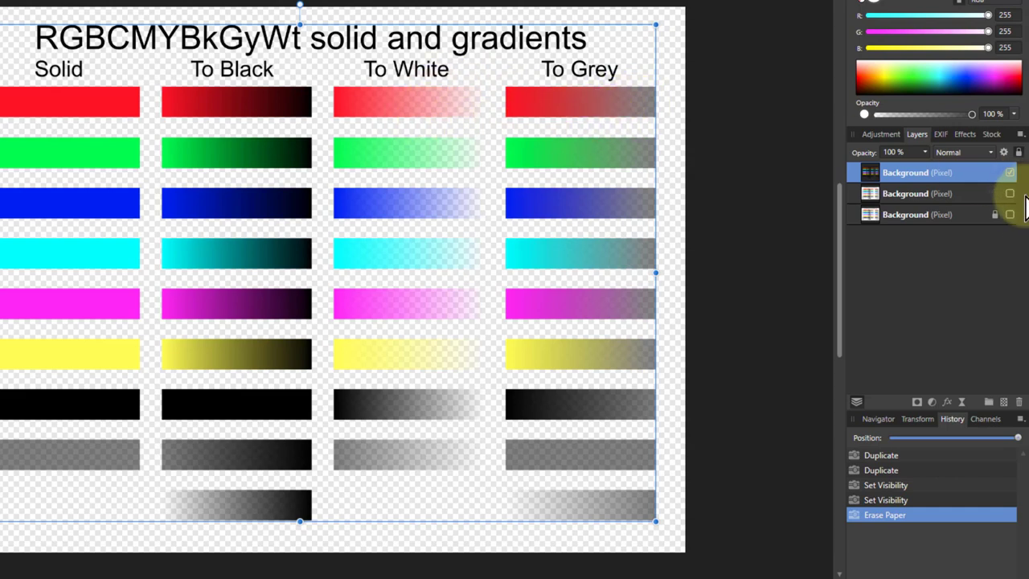
- Hide the top erased copy, show the middle copy, and open Apply Image
{"action": "left_click", "coordinate": [1010, 172]}
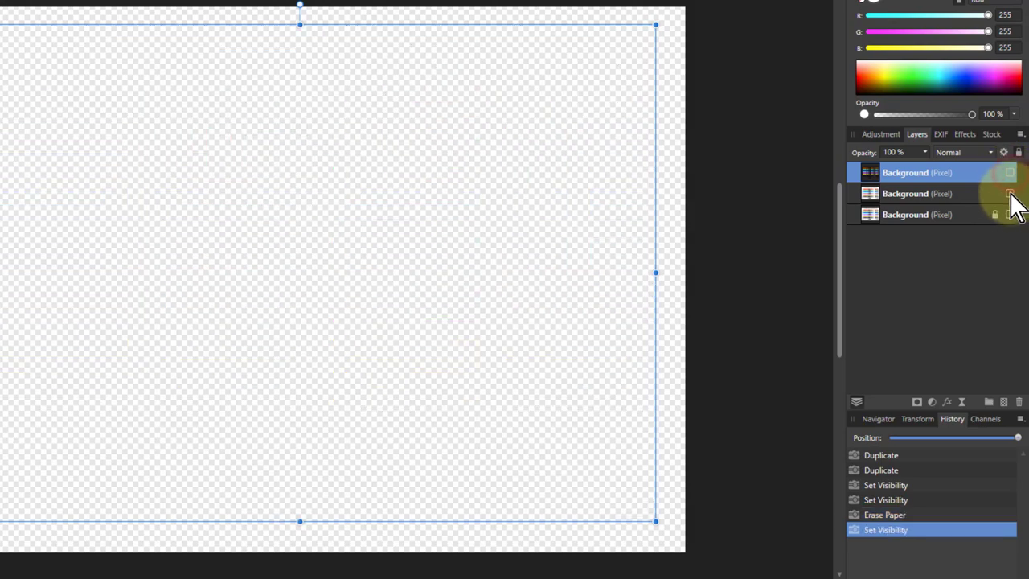
{"action": "left_click", "coordinate": [1009, 193]}
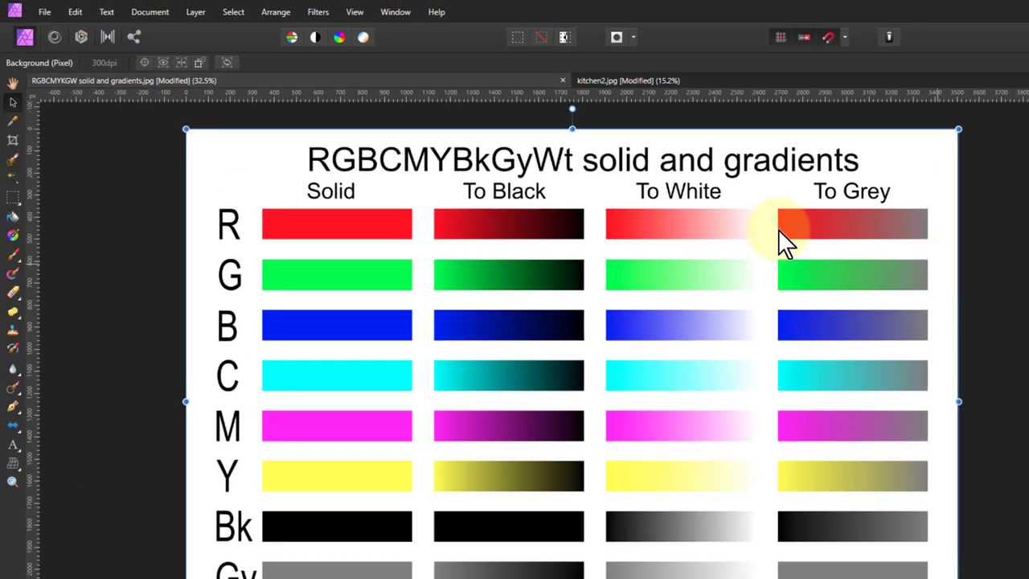
{"action": "left_click", "coordinate": [316, 10]}
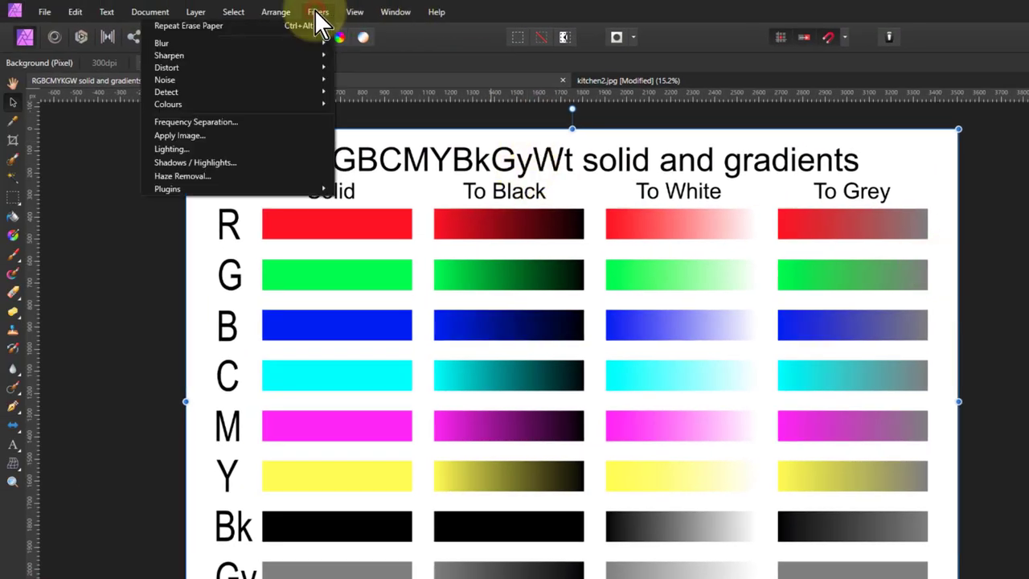
{"action": "left_click", "coordinate": [262, 135]}
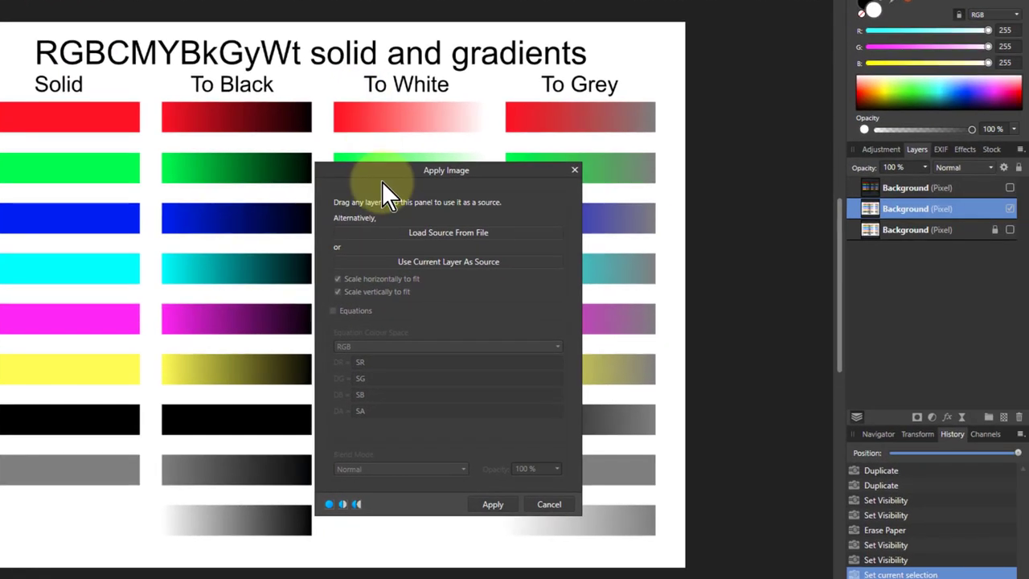
{"action": "left_click_drag", "start_coordinate": [623, 275], "coordinate": [594, 249]}
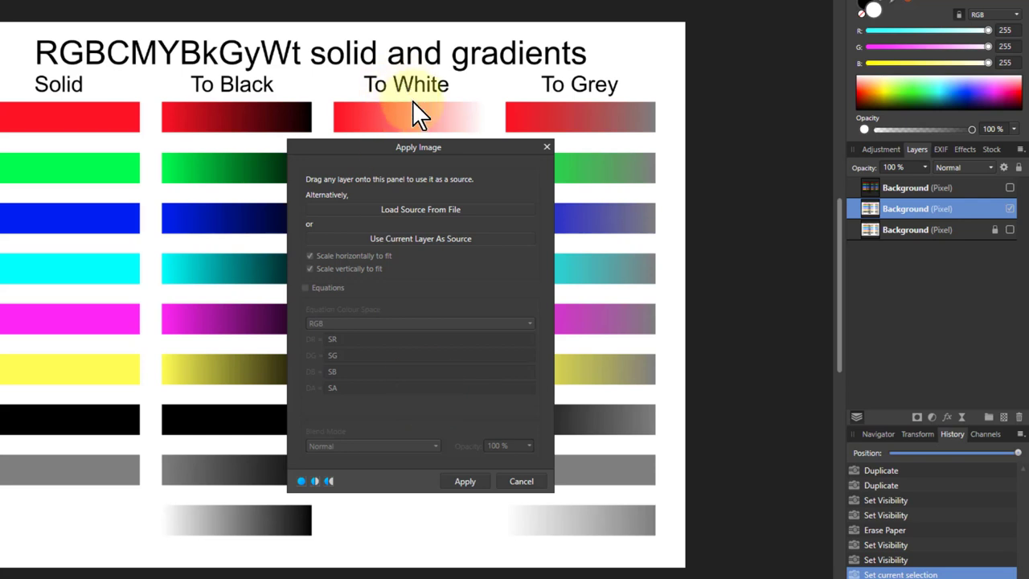
- Use the current layer as source and set the alpha equation to SA-min(SR,SG,SB)
{"action": "left_click", "coordinate": [430, 238]}
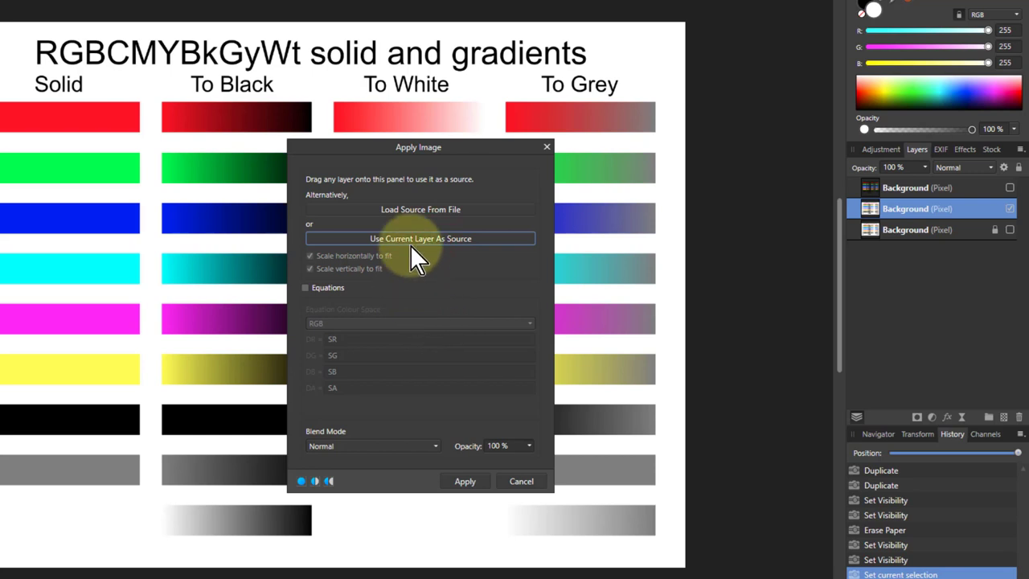
{"action": "left_click", "coordinate": [304, 288]}
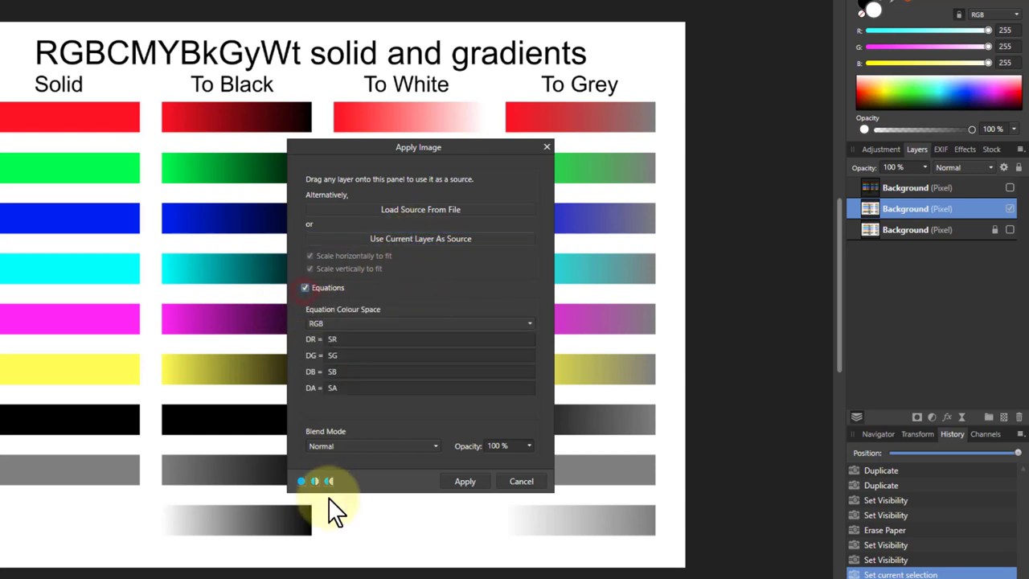
{"action": "left_click", "coordinate": [346, 388]}
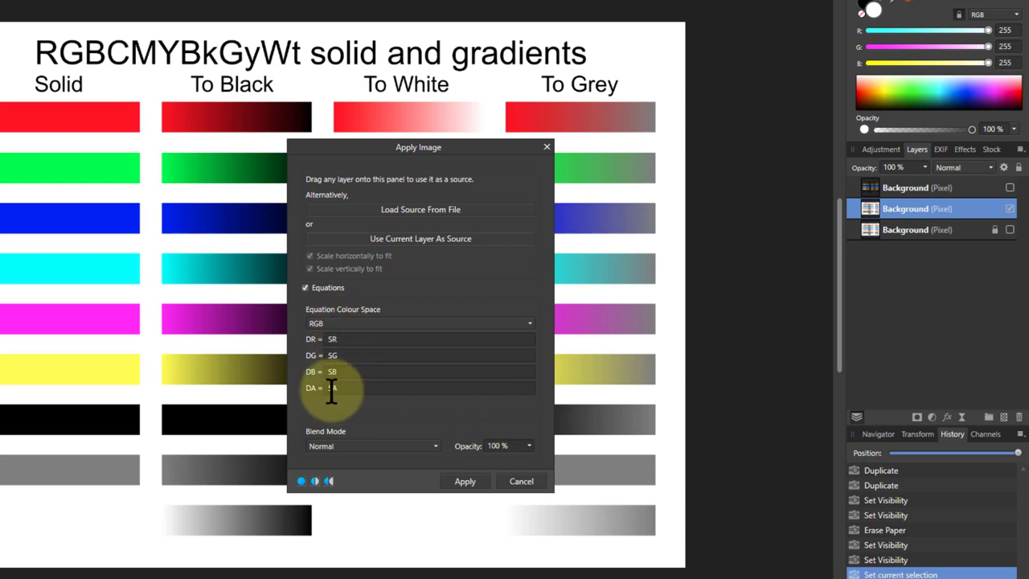
{"action": "left_click", "coordinate": [352, 389]}
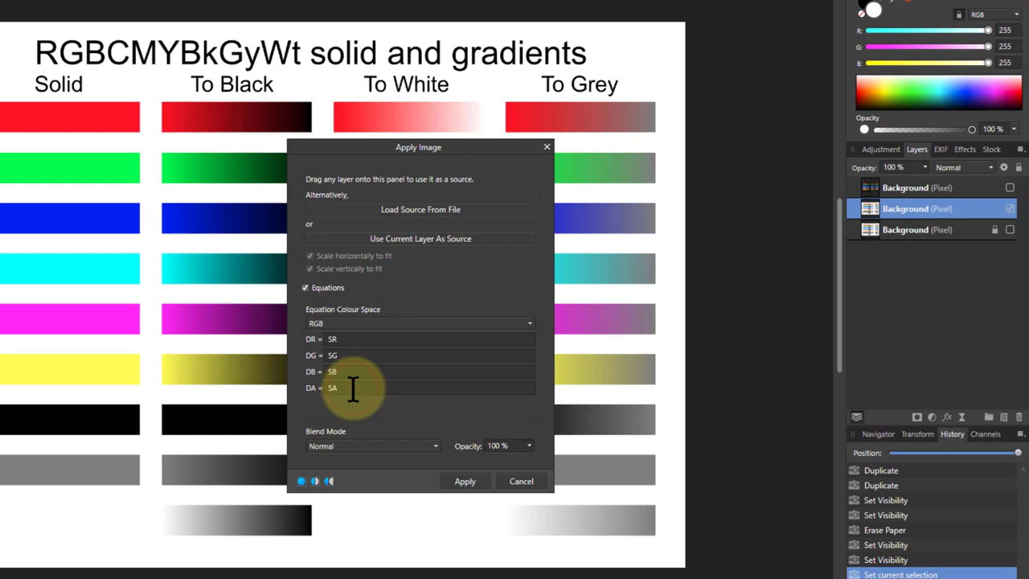
{"action": "double_click", "coordinate": [352, 389]}
{"action": "type", "text": "*"}
{"action": "type", "text": "5"}
{"action": "type", "text": "B"}
{"action": "type", "text": ",S"}
{"action": "type", "text": "B)"}
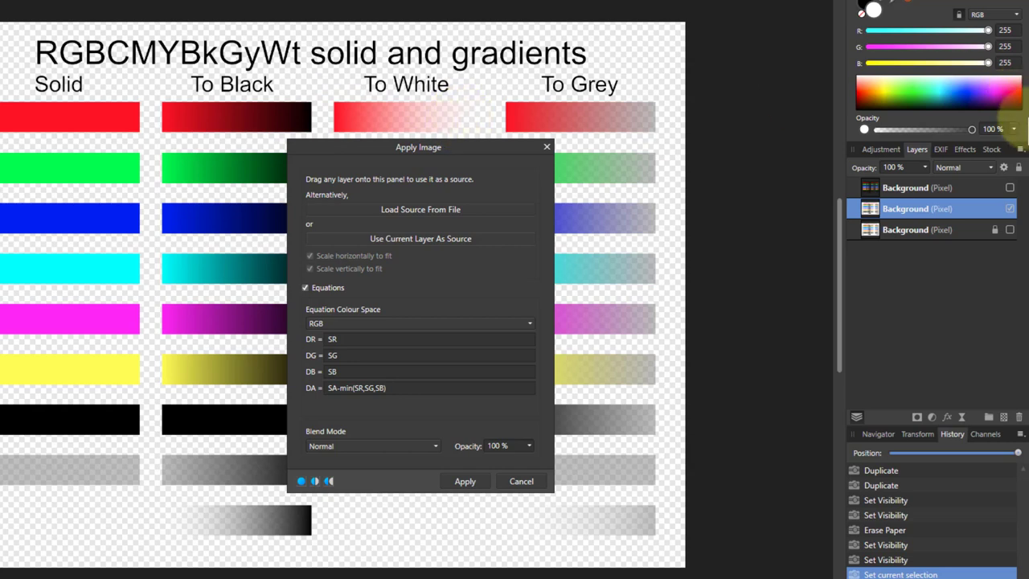
{"action": "left_click", "coordinate": [1010, 209]}
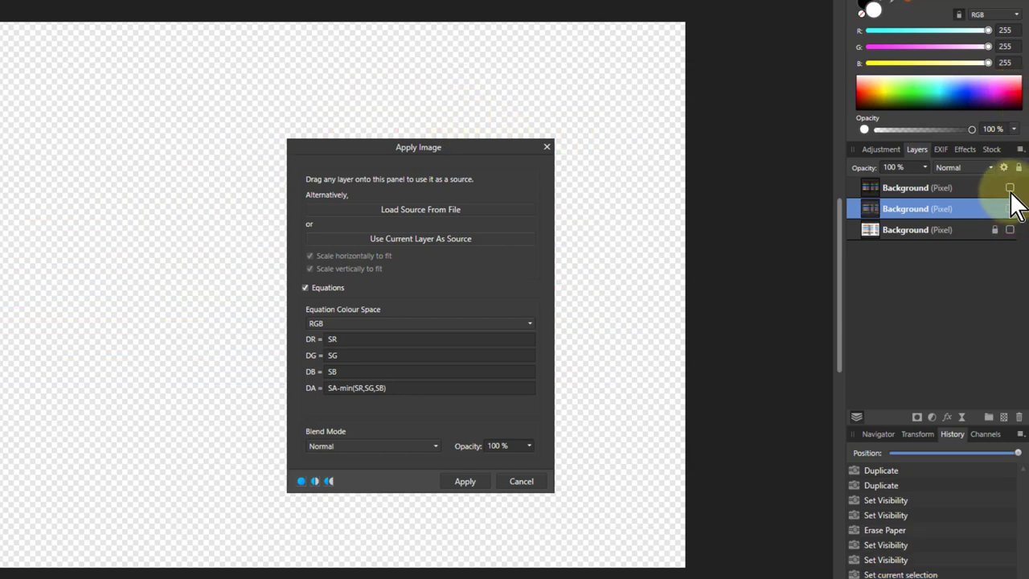
{"action": "left_click", "coordinate": [1010, 188]}
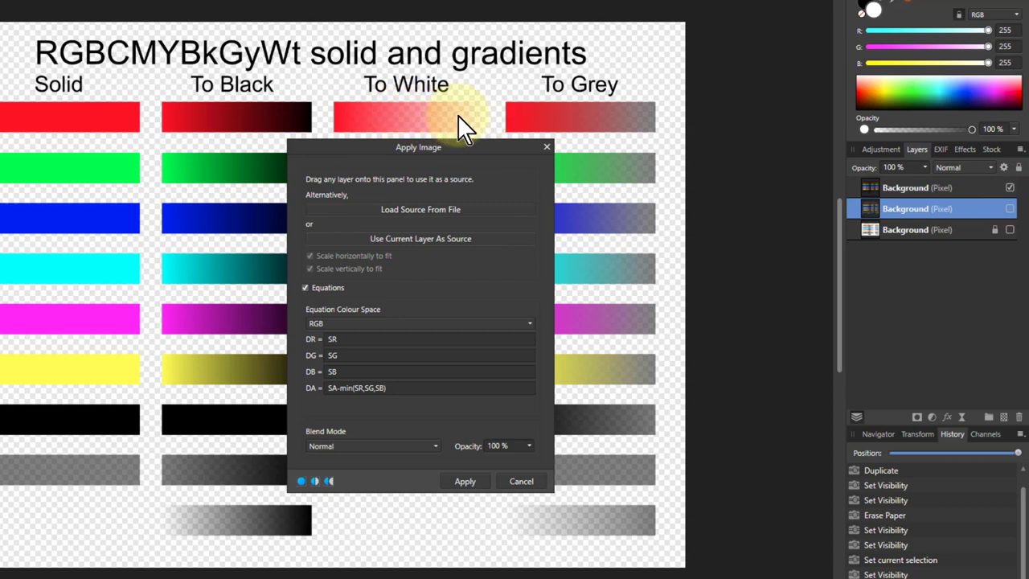
{"action": "left_click", "coordinate": [1009, 208]}
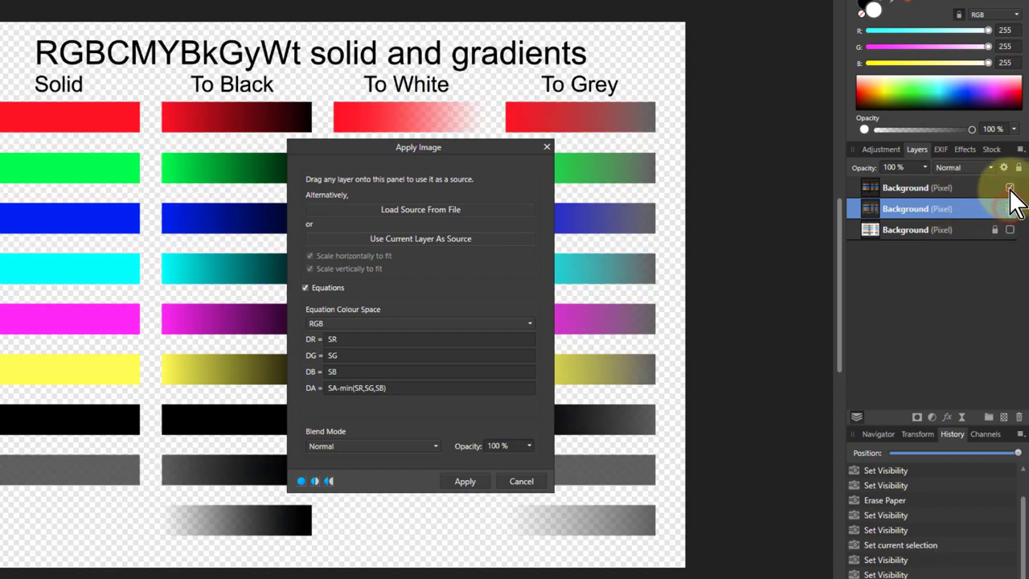
{"action": "left_click", "coordinate": [1009, 187]}
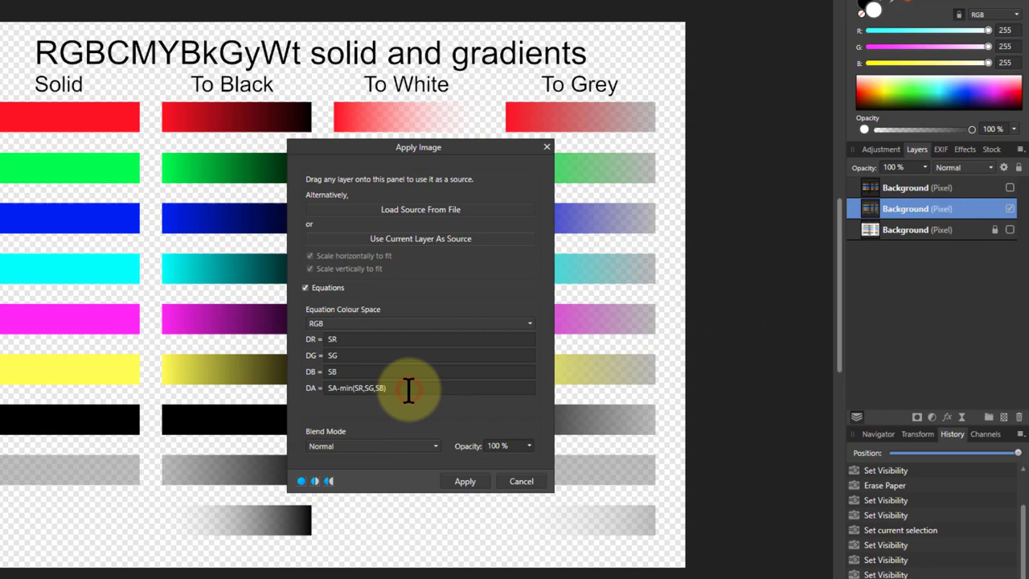
- Divide the alpha equation by 2 and compare the middle copy against the top copy
{"action": "type", "text": "/"}
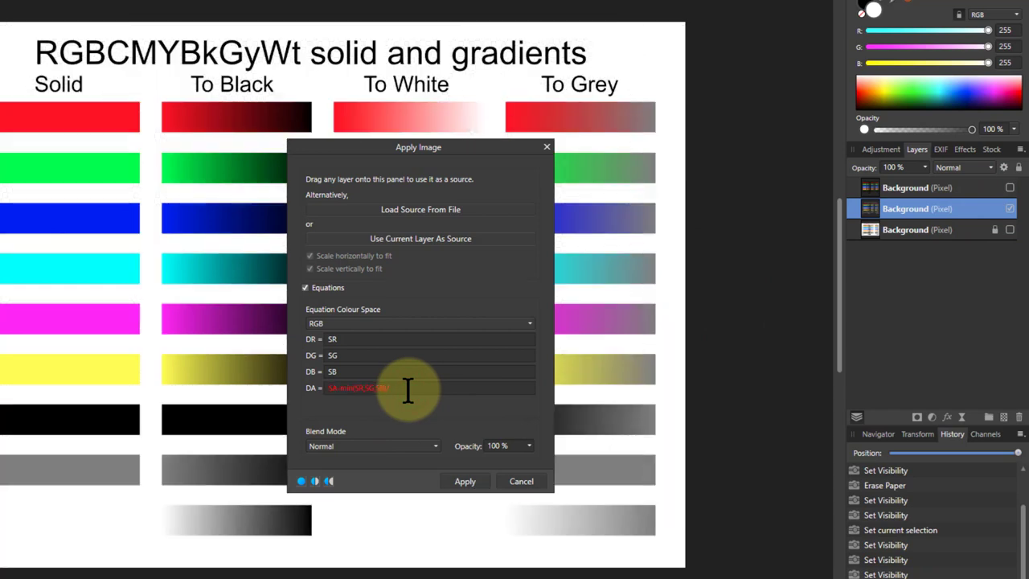
{"action": "type", "text": "2"}
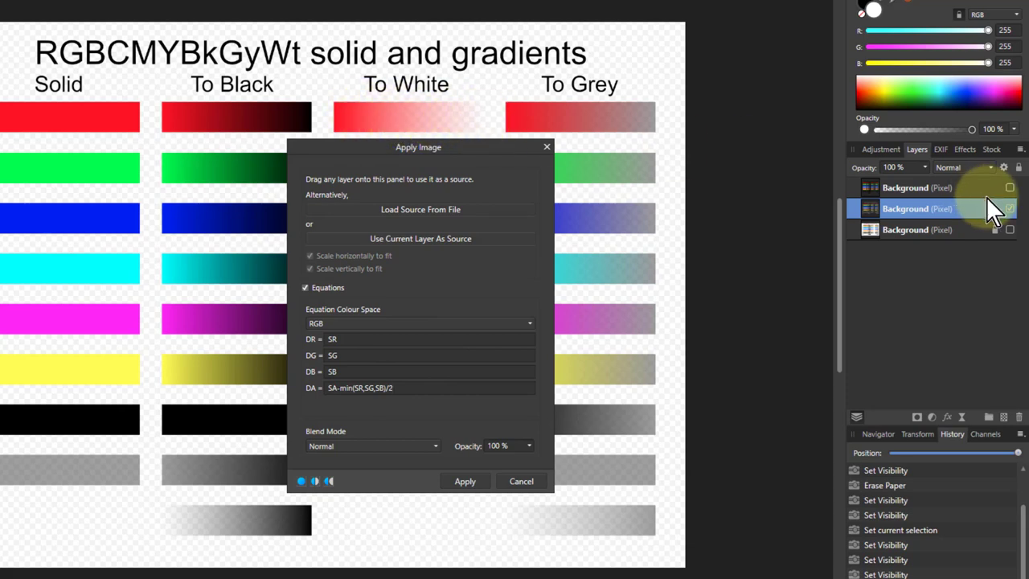
{"action": "left_click", "coordinate": [1009, 209]}
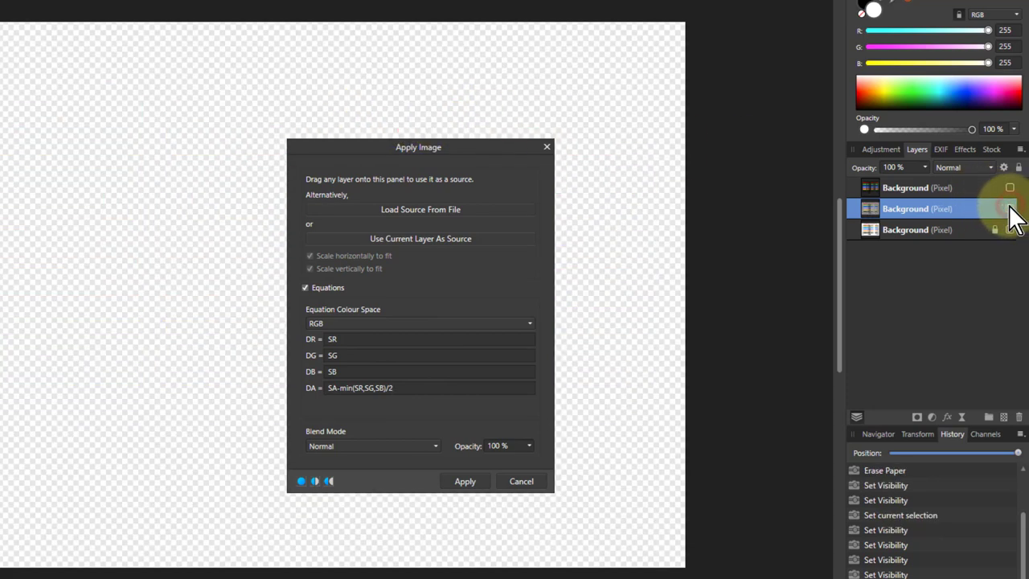
{"action": "left_click", "coordinate": [1009, 188]}
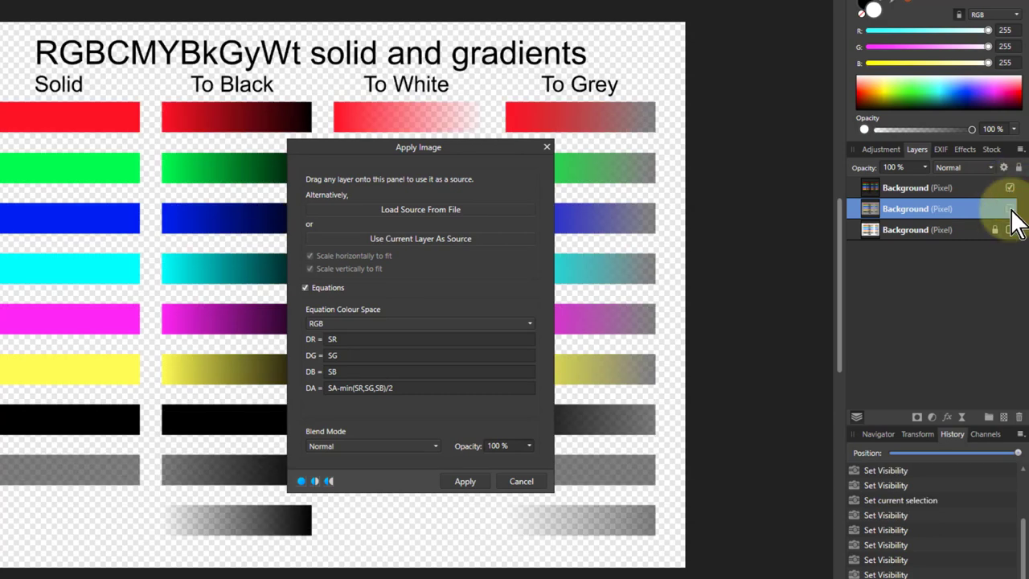
{"action": "left_click", "coordinate": [1010, 188]}
- Change the alpha equation's divisor to 3 and compare the middle and top copies
{"action": "left_click", "coordinate": [1009, 209]}
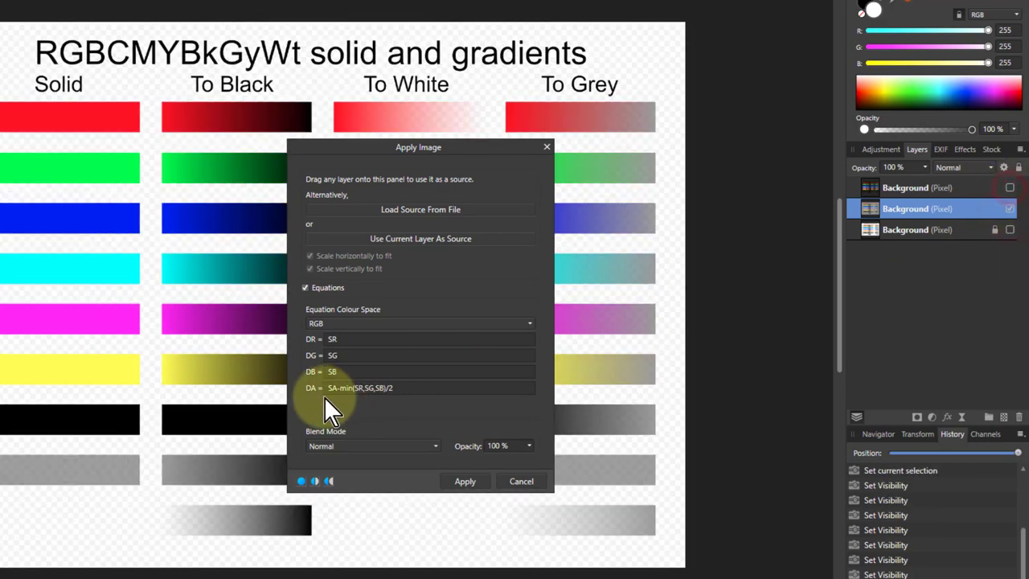
{"action": "left_click", "coordinate": [413, 387]}
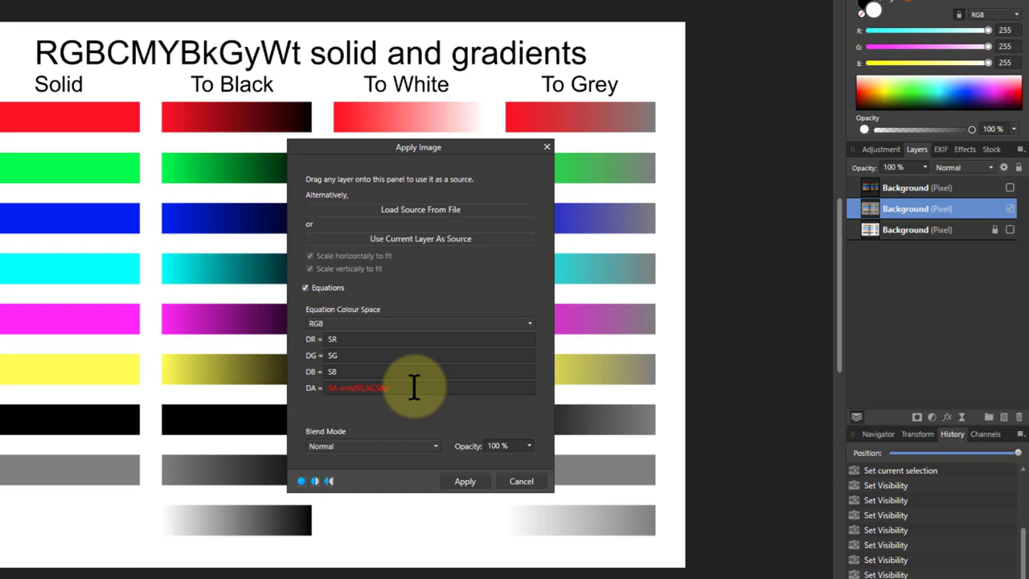
{"action": "type", "text": "3"}
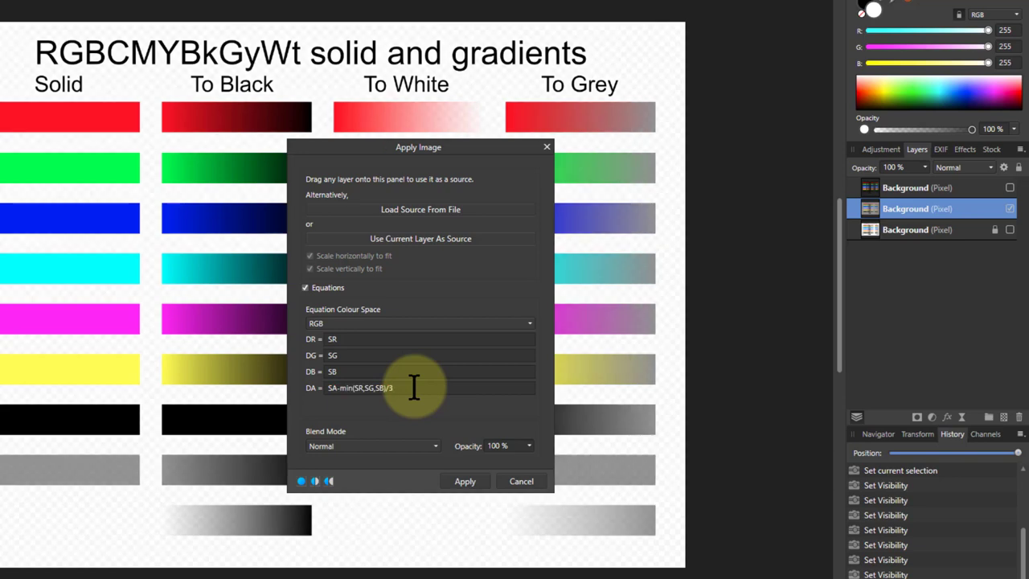
{"action": "left_click", "coordinate": [1009, 188]}
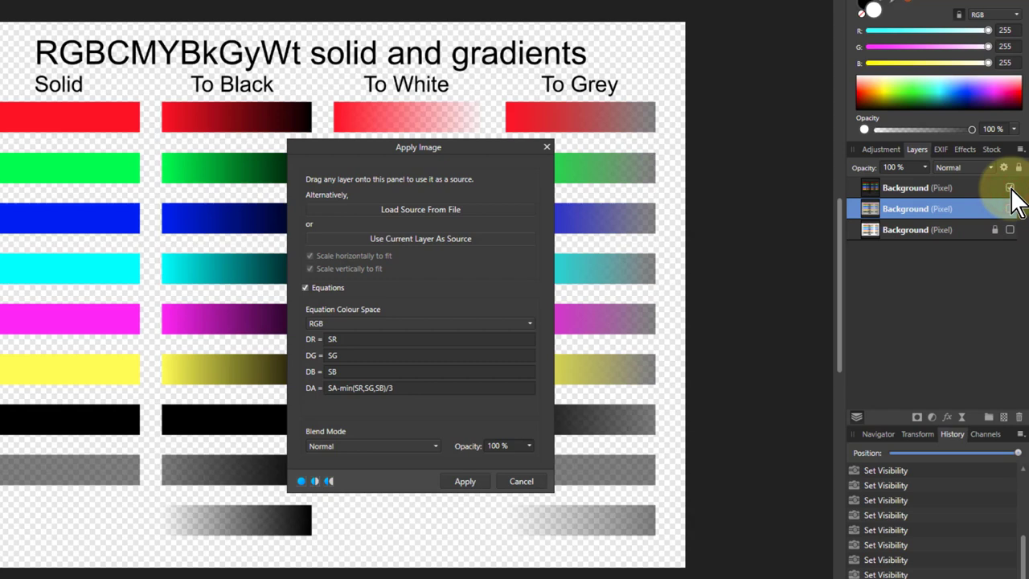
{"action": "left_click", "coordinate": [1010, 209]}
{"action": "left_click", "coordinate": [1009, 187]}
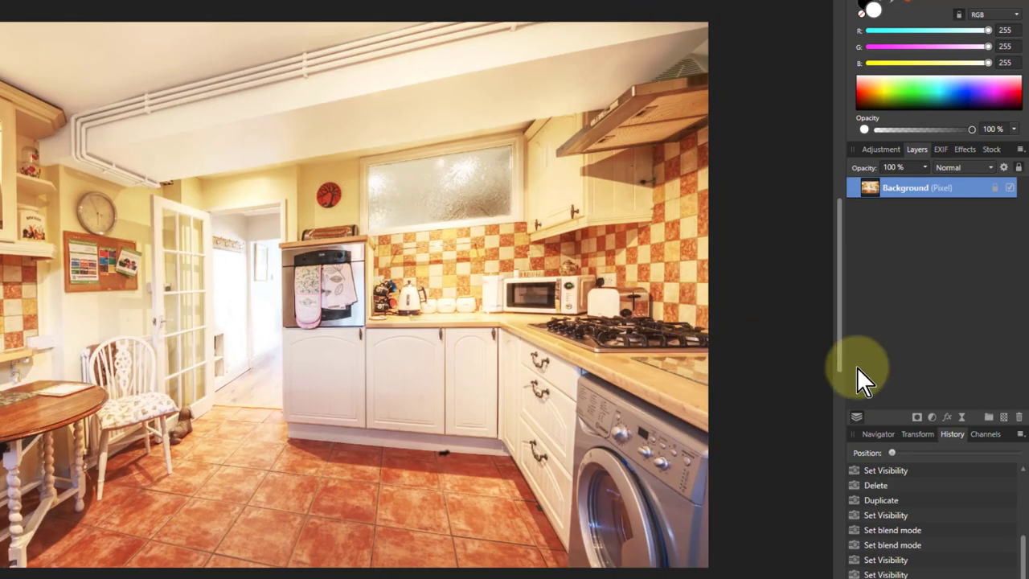
- Duplicate the kitchen photo layer, hide the original beneath, and open Apply Image
{"action": "key", "text": "ctrl+j"}
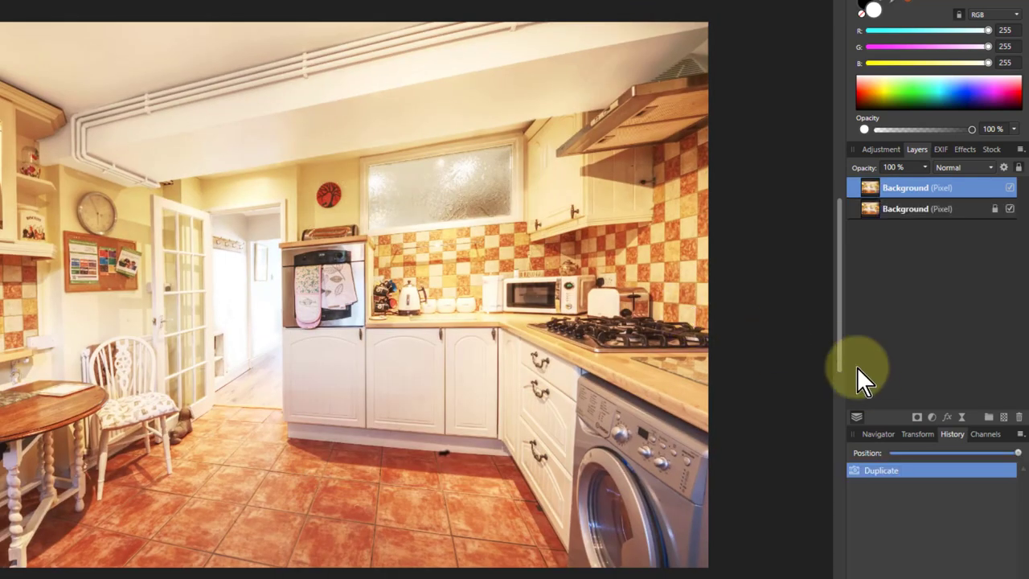
{"action": "left_click", "coordinate": [1009, 209]}
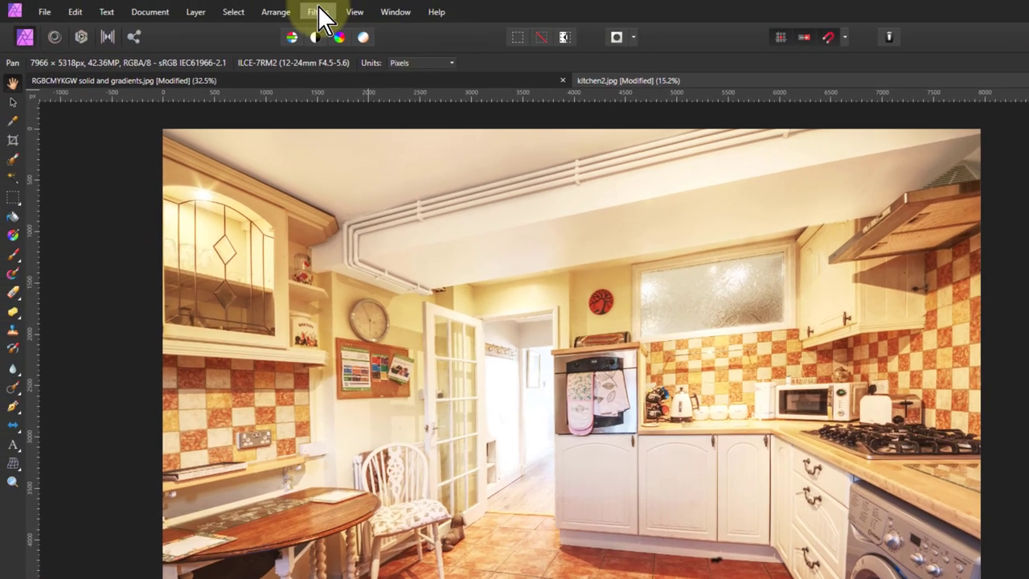
{"action": "left_click", "coordinate": [318, 12]}
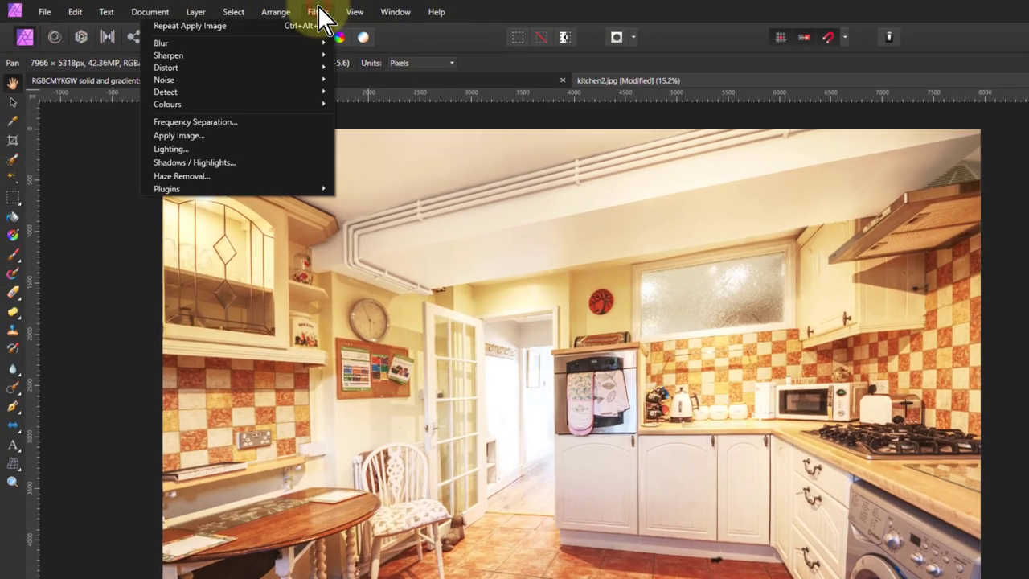
{"action": "left_click", "coordinate": [254, 137]}
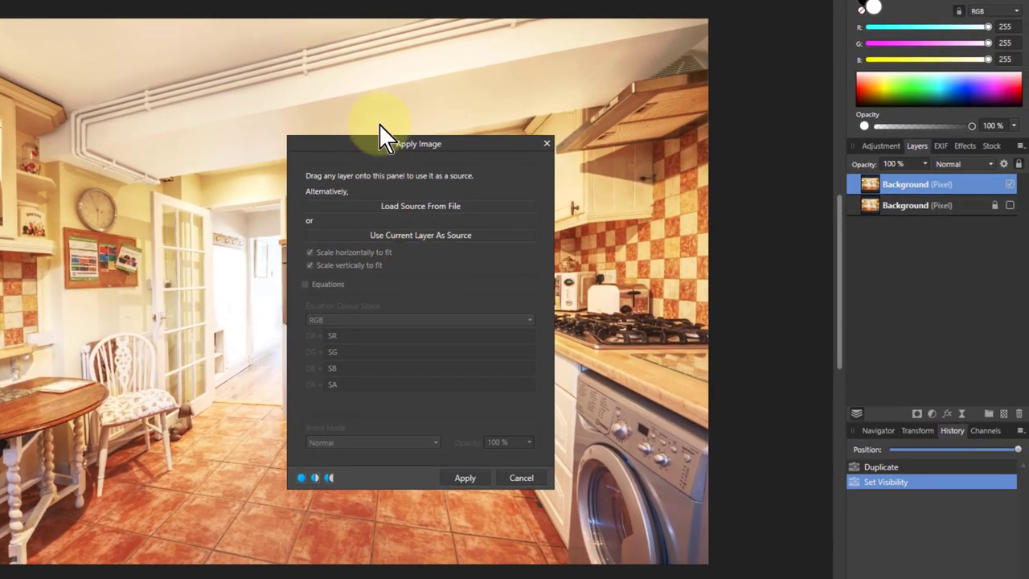
- Use the kitchen copy as its own source with alpha equation SA-min(SR,SG,SB)/3
{"action": "left_click_drag", "start_coordinate": [386, 145], "coordinate": [512, 197]}
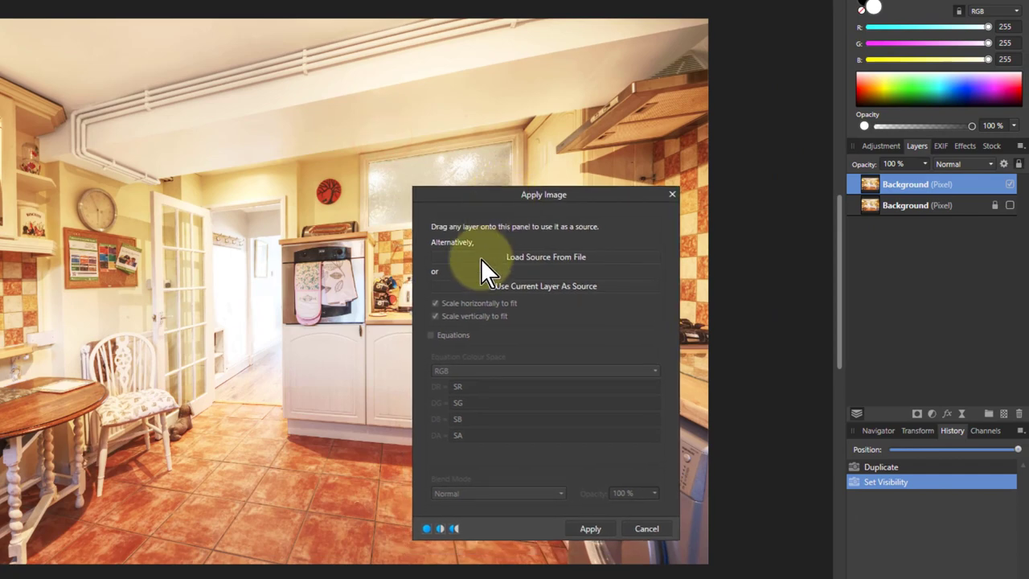
{"action": "left_click", "coordinate": [524, 285]}
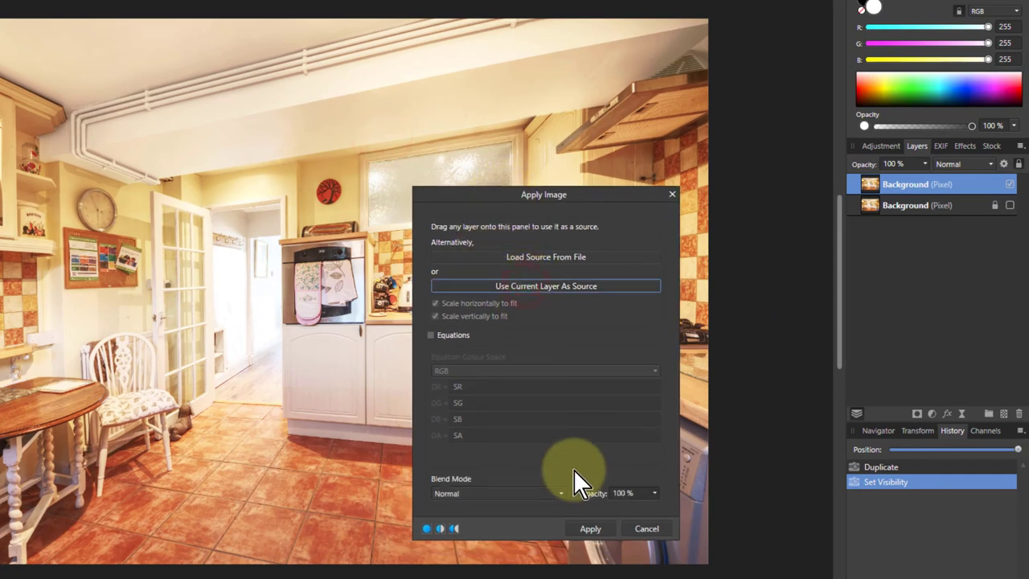
{"action": "left_click", "coordinate": [431, 334]}
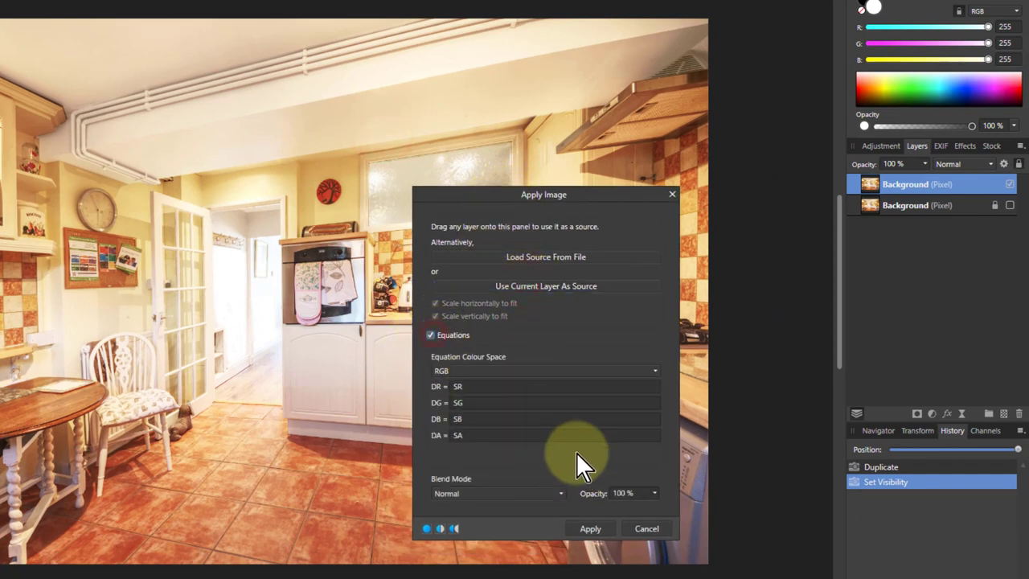
{"action": "left_click", "coordinate": [471, 435]}
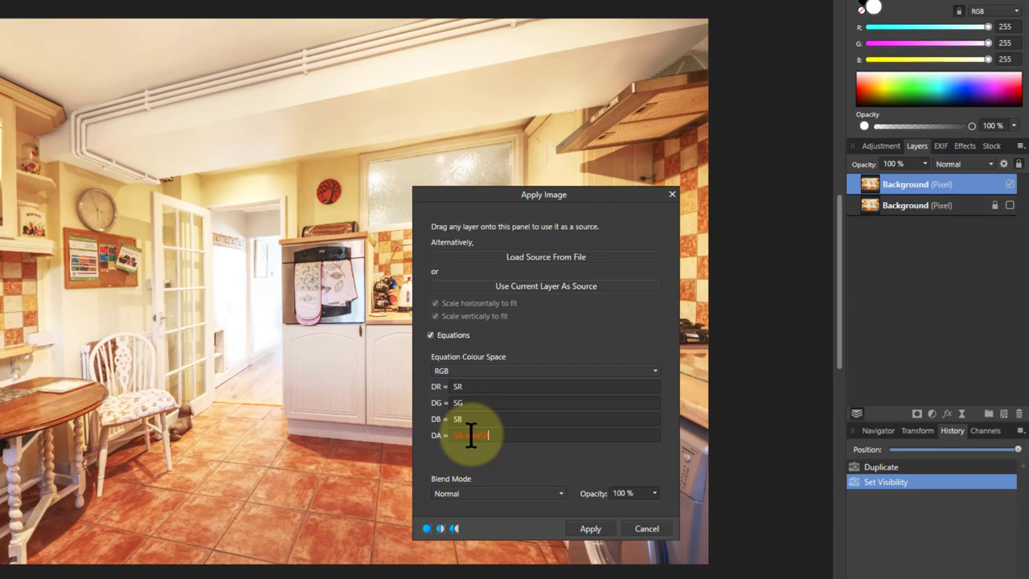
{"action": "type", "text": ",SB)/3"}
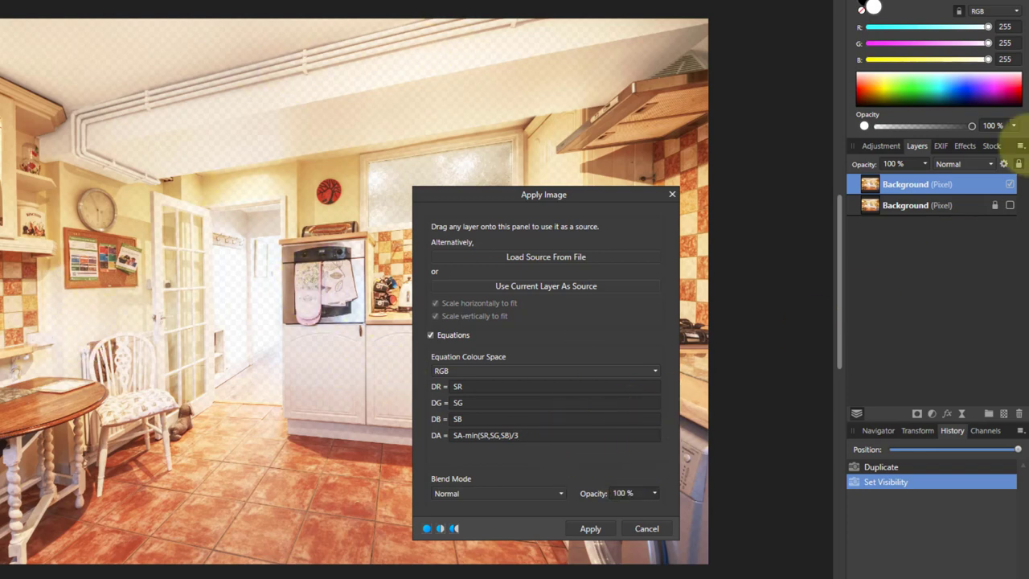
- Show the original kitchen layer again and set the copy's blend mode to Multiply
{"action": "left_click", "coordinate": [1009, 205]}
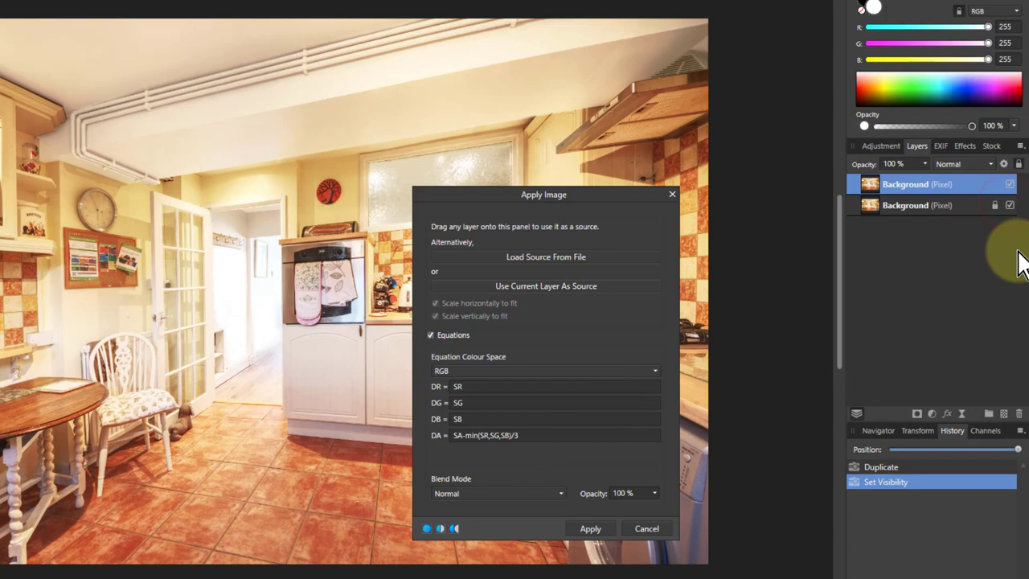
{"action": "left_click", "coordinate": [964, 164]}
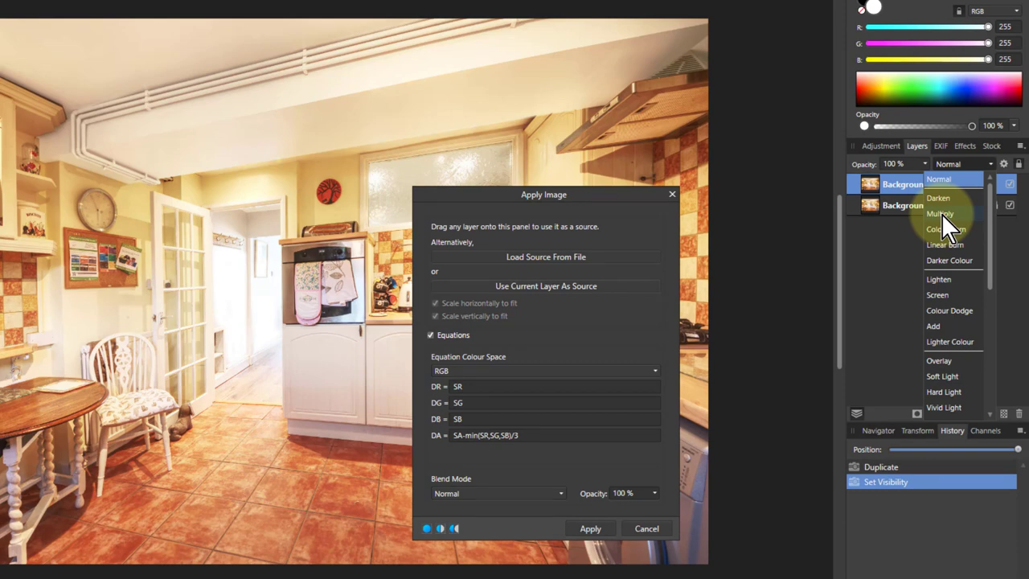
{"action": "left_click", "coordinate": [941, 214]}
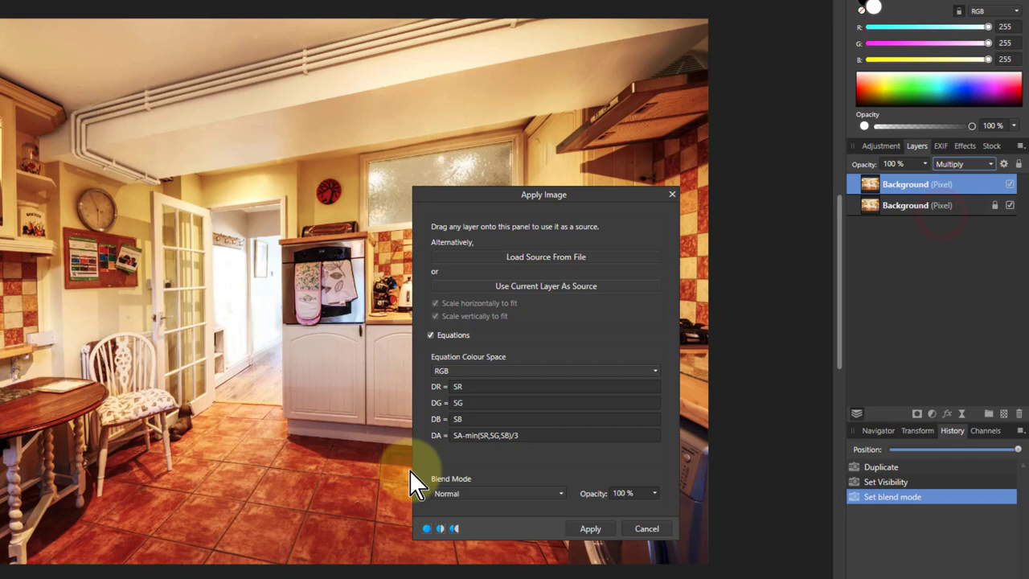
- Try alpha equations divided by 5 and SA-min(SR,SG), ending with DA = SA-SR
{"action": "left_click", "coordinate": [561, 434]}
{"action": "key", "text": "BackSpace"}
{"action": "key", "text": "BackSpace"}
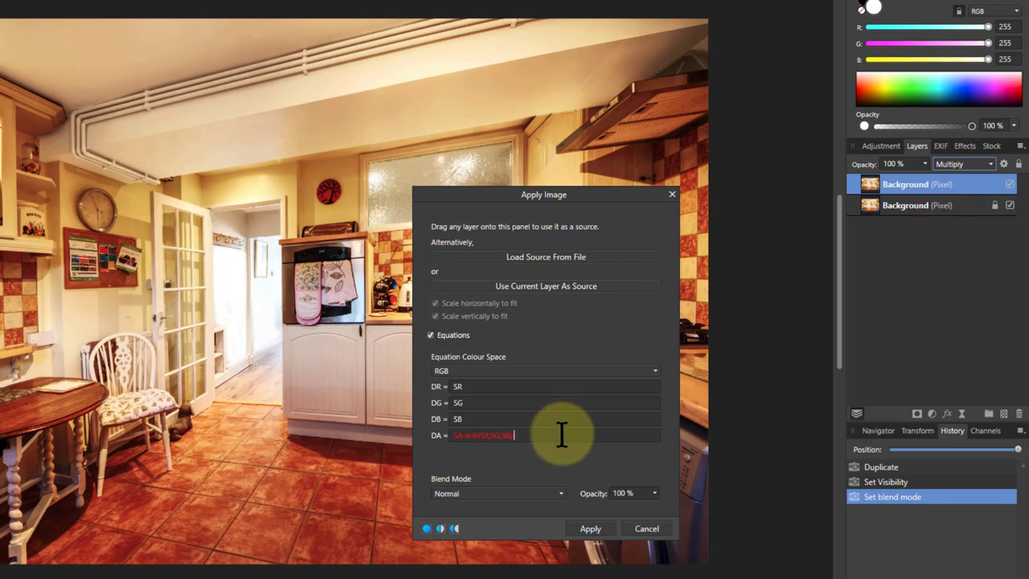
{"action": "type", "text": "/5"}
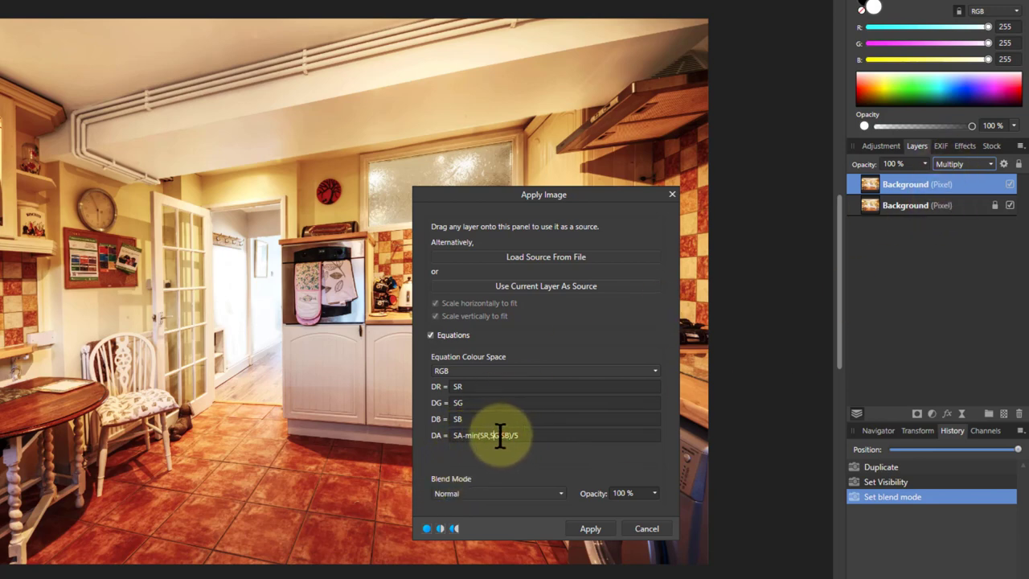
{"action": "left_click_drag", "start_coordinate": [499, 435], "coordinate": [522, 436]}
{"action": "key", "text": "BackSpace"}
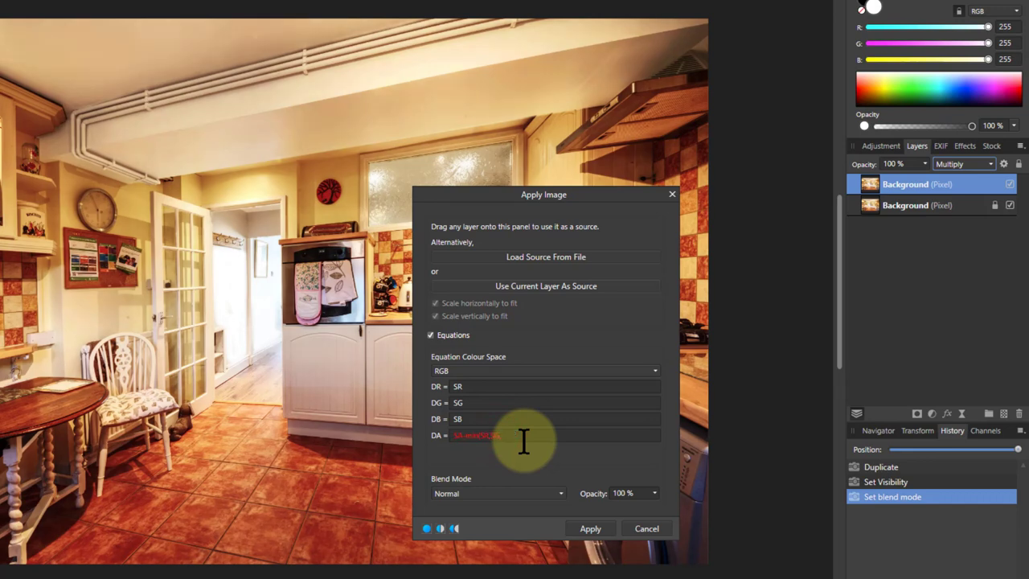
{"action": "key", "text": "BackSpace"}
{"action": "type", "text": ")"}
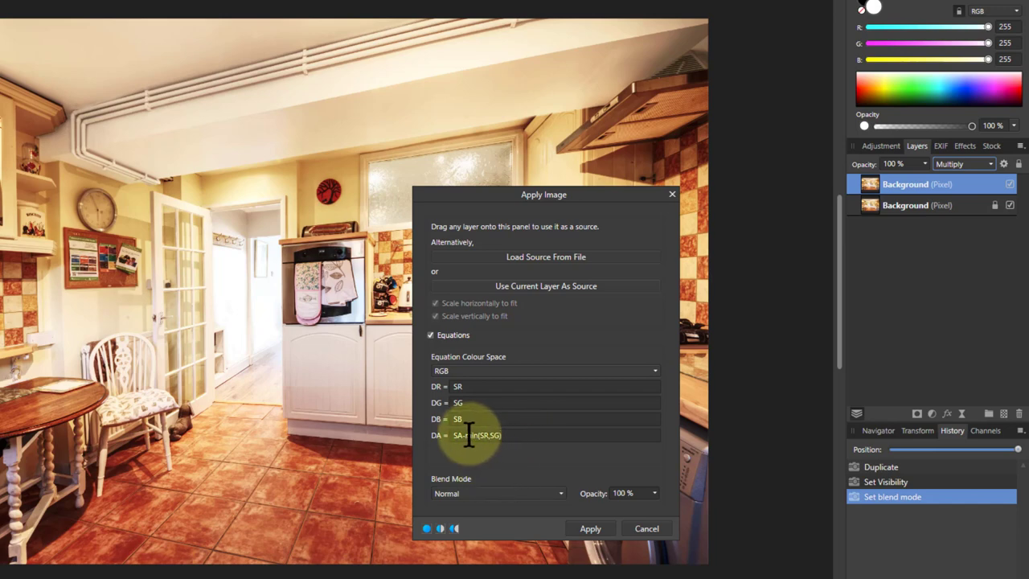
{"action": "left_click_drag", "start_coordinate": [465, 435], "coordinate": [563, 449]}
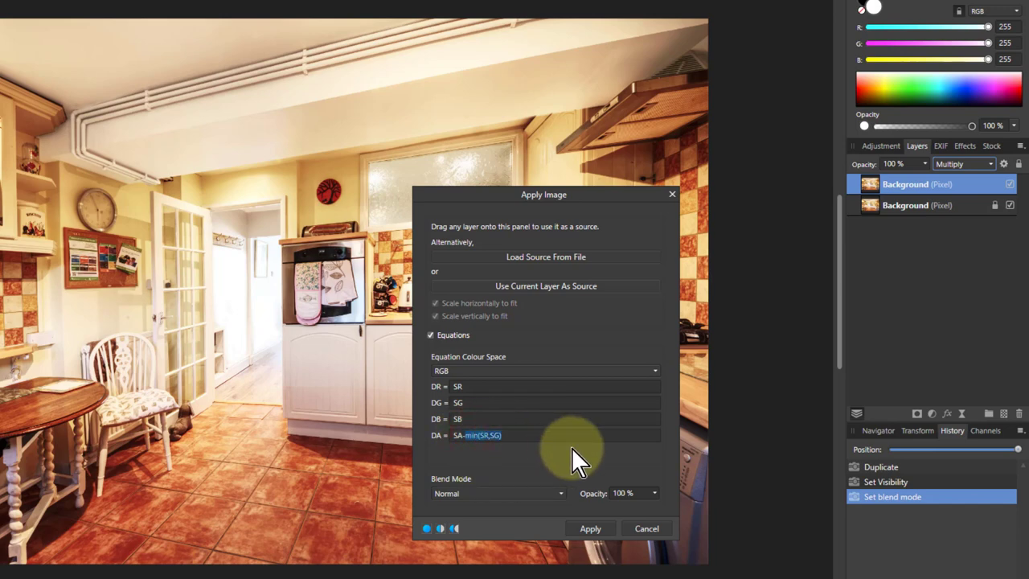
{"action": "key", "text": "BackSpace"}
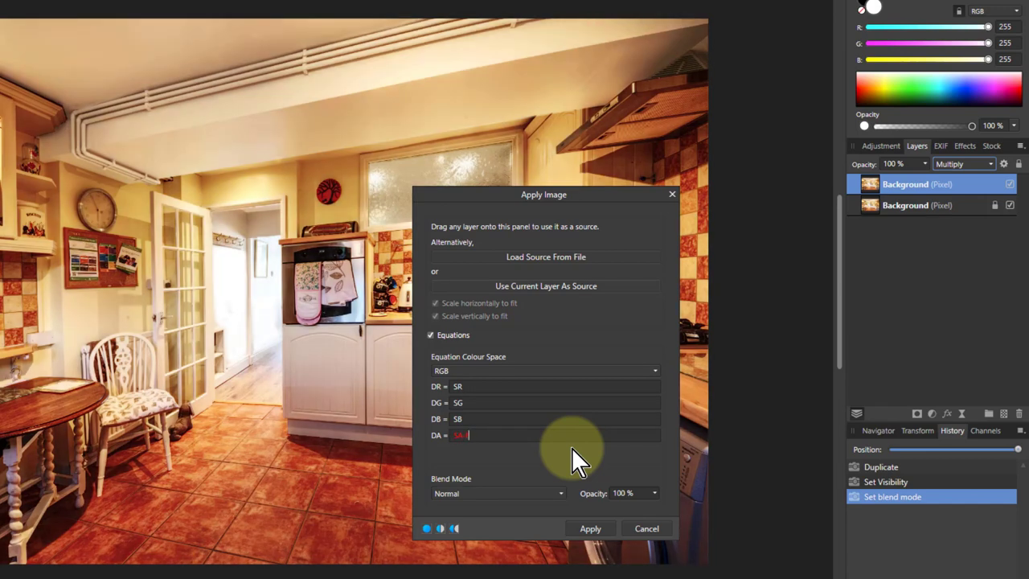
{"action": "type", "text": "SR"}
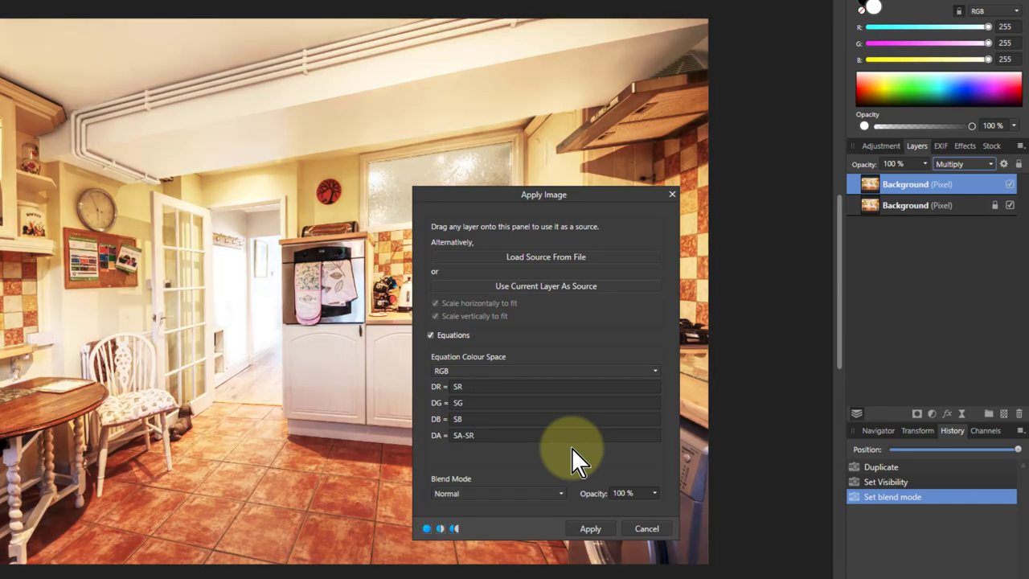
- Check the SA-SR transparency with the original hidden, then blend the copy using Soft Light
{"action": "left_click", "coordinate": [1010, 205]}
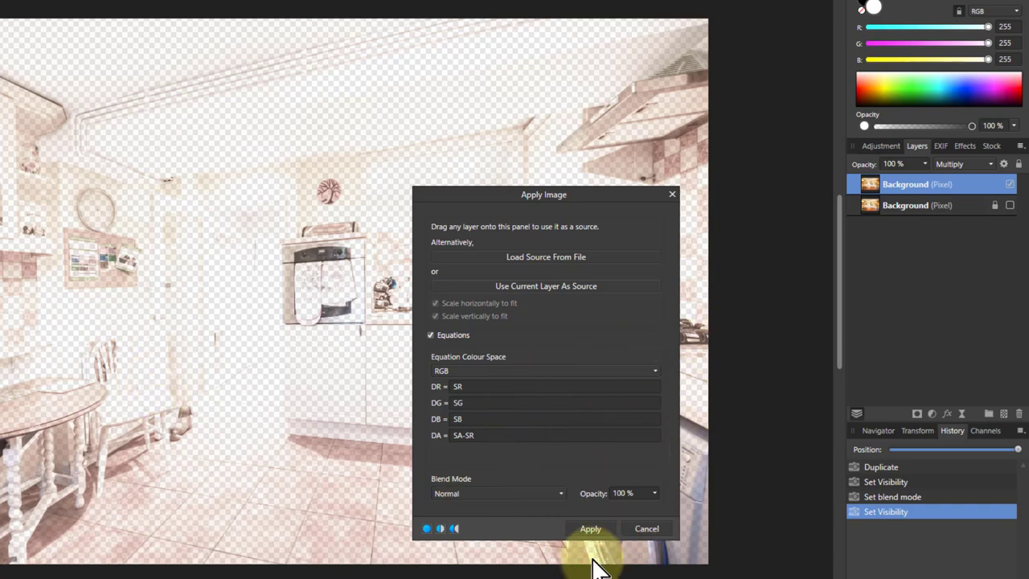
{"action": "left_click", "coordinate": [1010, 205]}
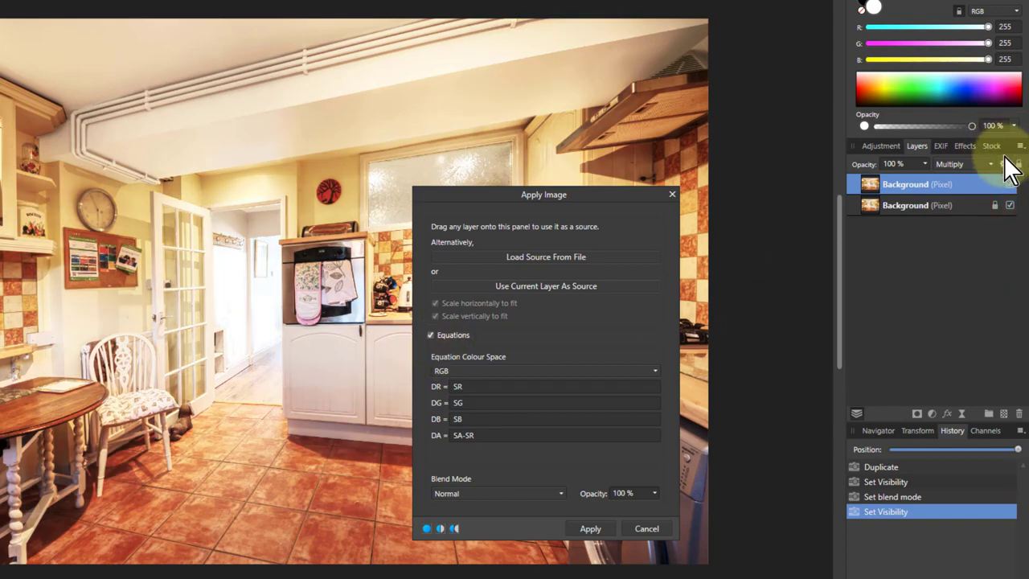
{"action": "left_click", "coordinate": [972, 164]}
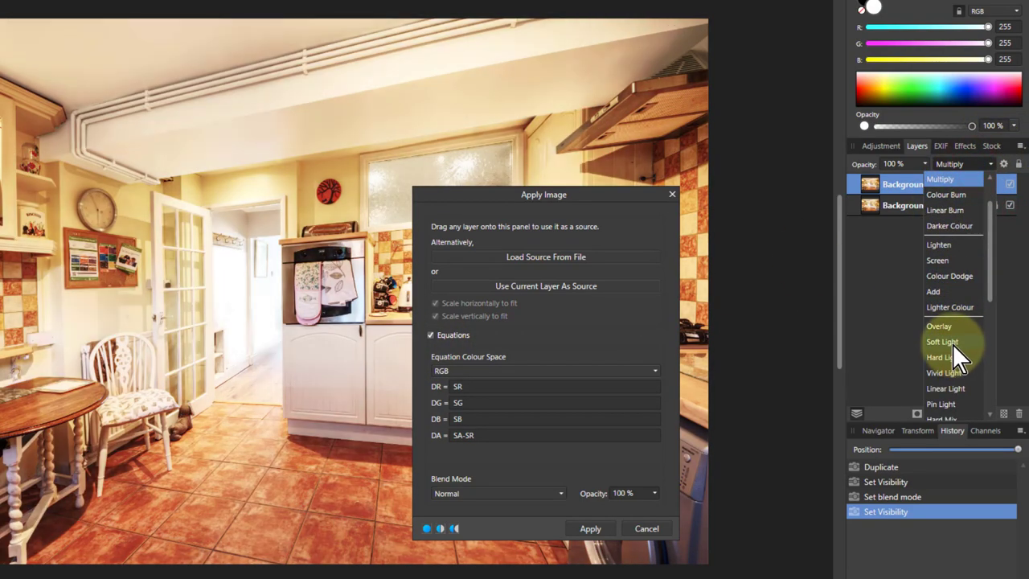
{"action": "left_click", "coordinate": [946, 344]}
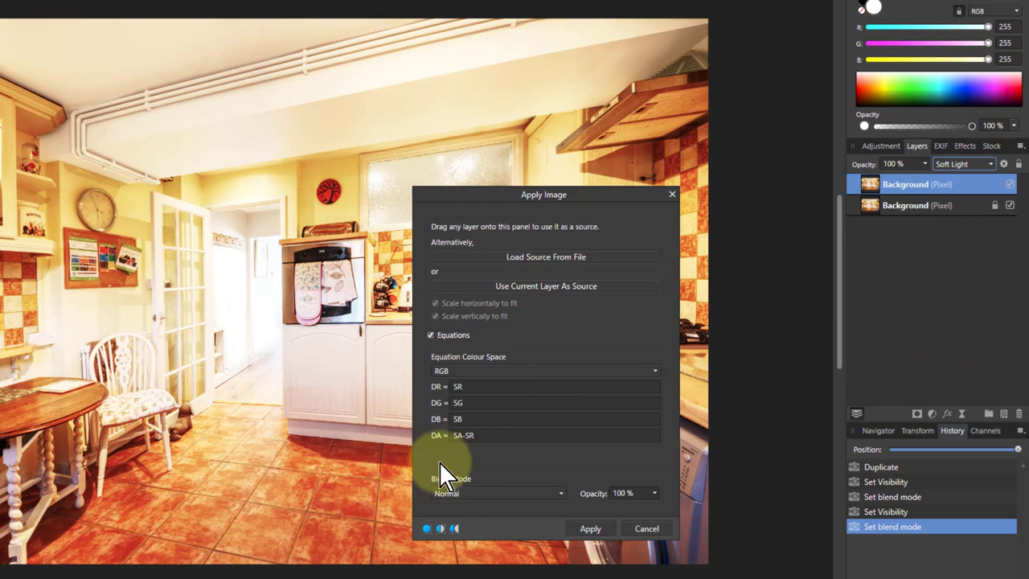